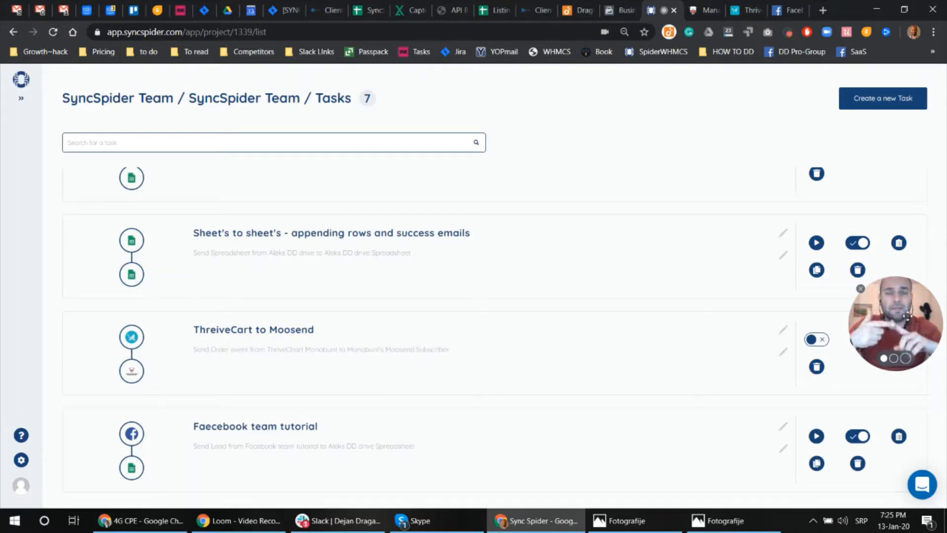
Create a new task with the ThriveChart Monobunt integration as its source, getting the Order event.
click(868, 103)
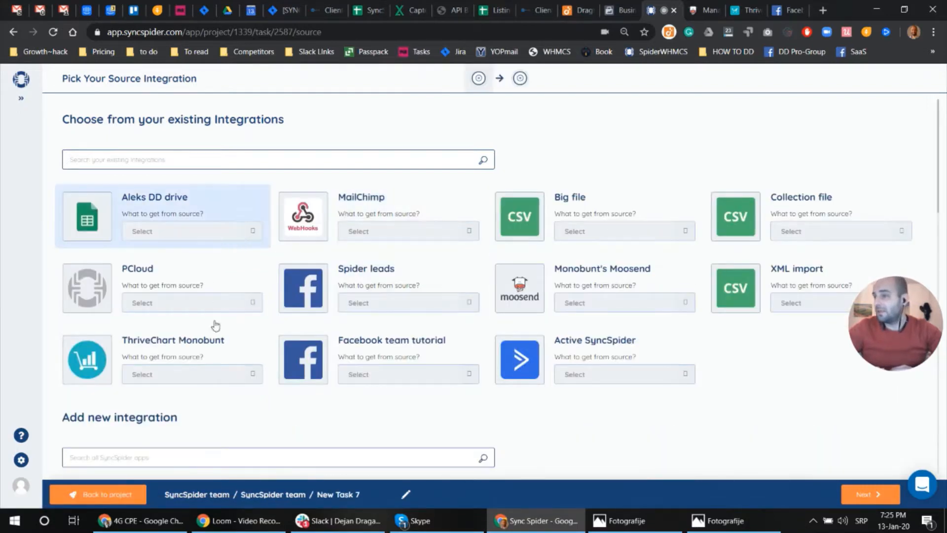
click(182, 368)
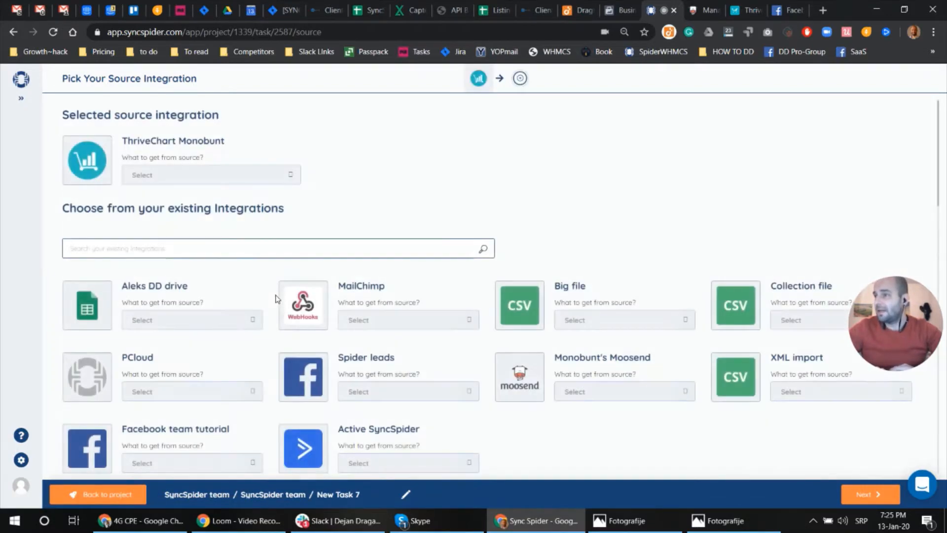
click(249, 181)
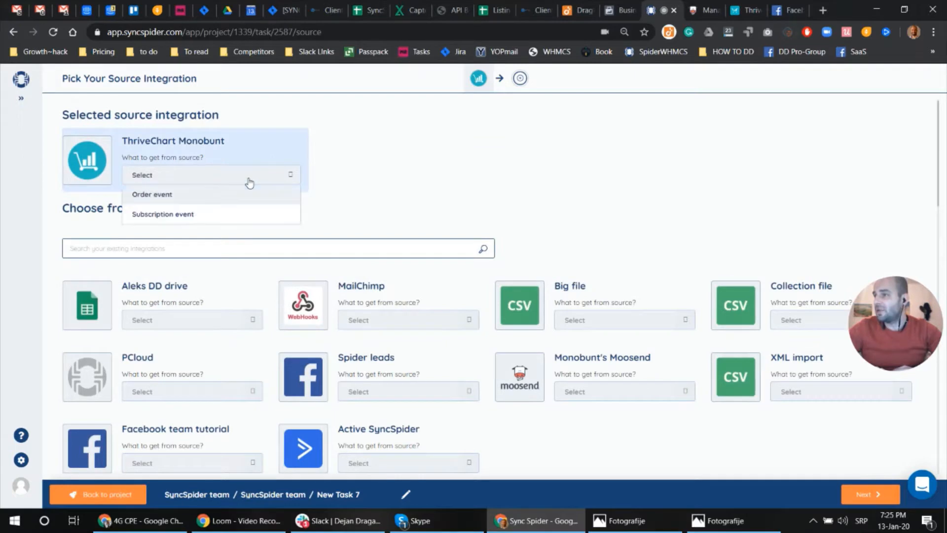
click(171, 197)
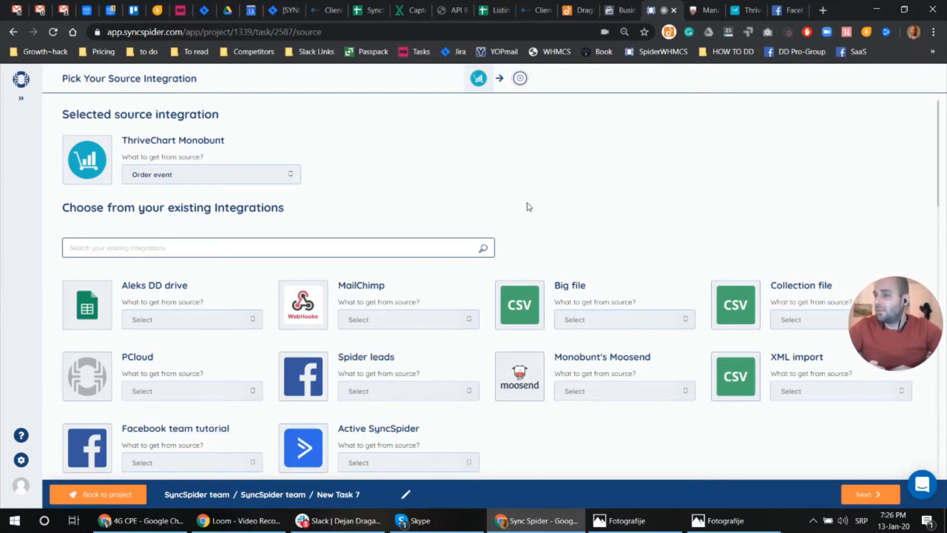
scroll(525, 207, down, 5)
scroll(516, 217, up, 2)
scroll(513, 214, down, 7)
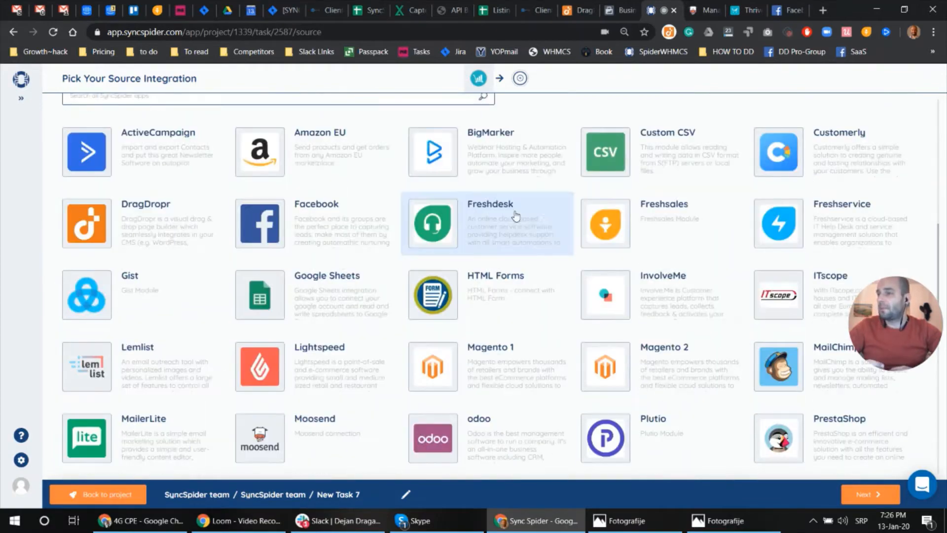
scroll(514, 213, up, 7)
click(869, 493)
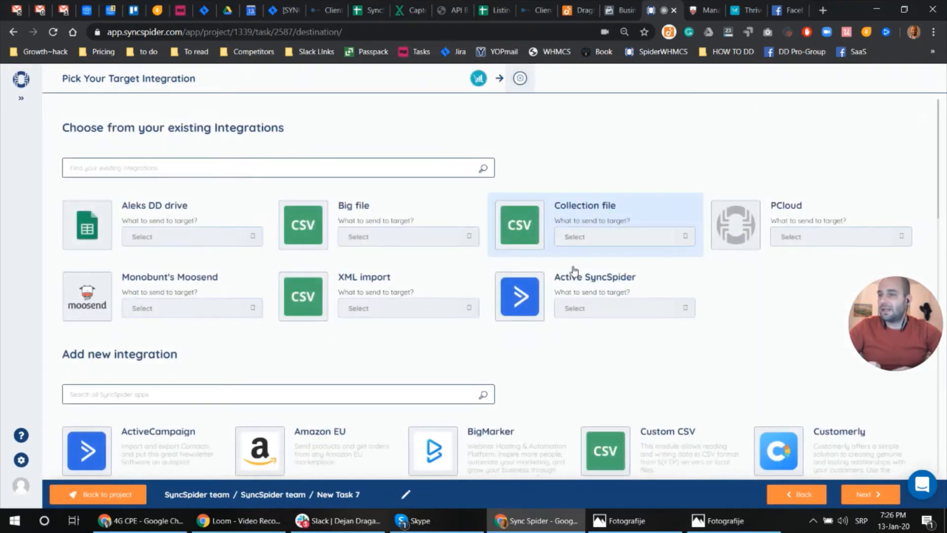
Set Active SyncSpider as the target for Contact data and add Aleks DD drive as a second target for Spreadsheet data.
click(579, 279)
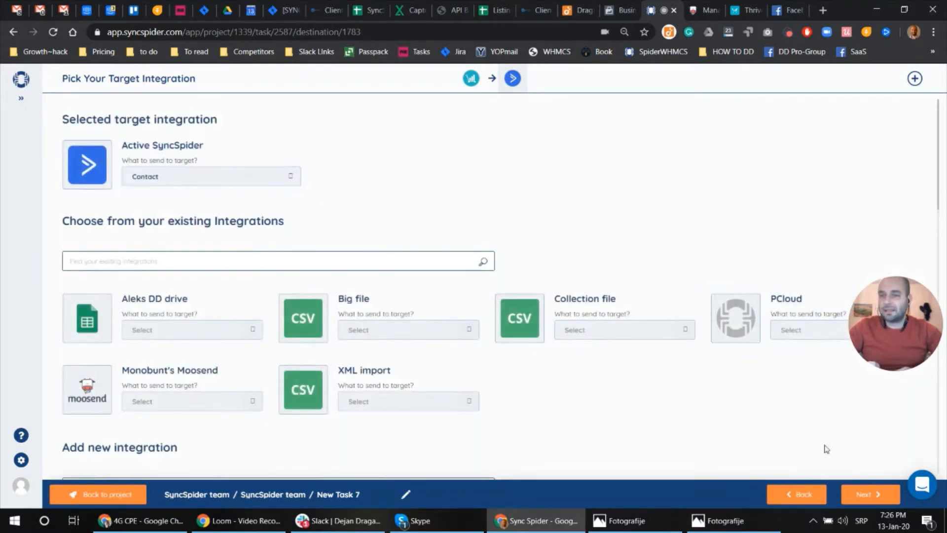
click(915, 80)
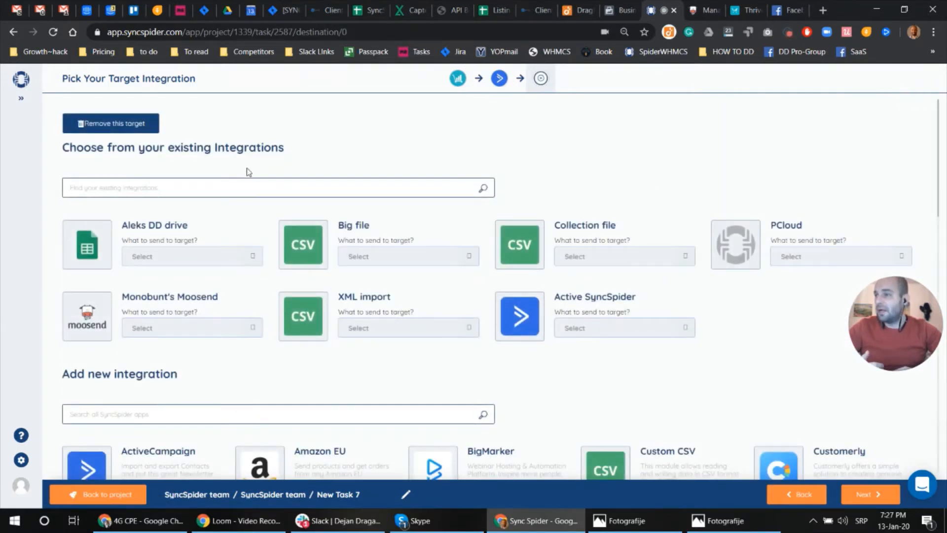
click(200, 236)
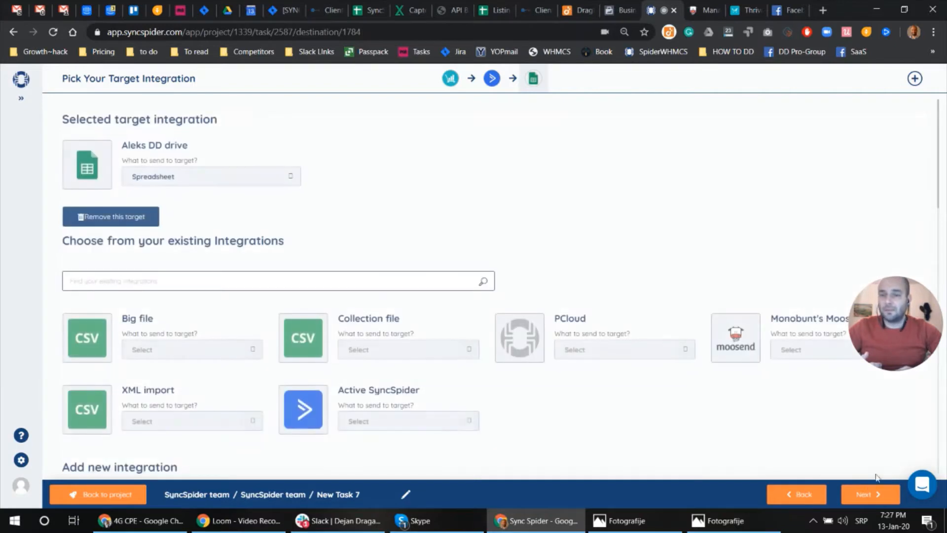
click(870, 496)
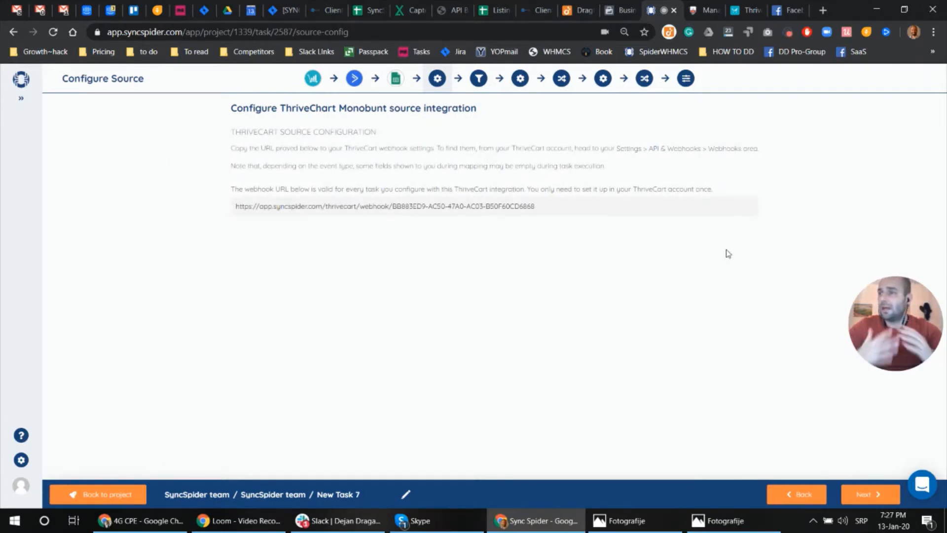
Keep the default source configuration and filter, and set the Active SyncSpider target's contact unique identifier field to Email.
click(880, 499)
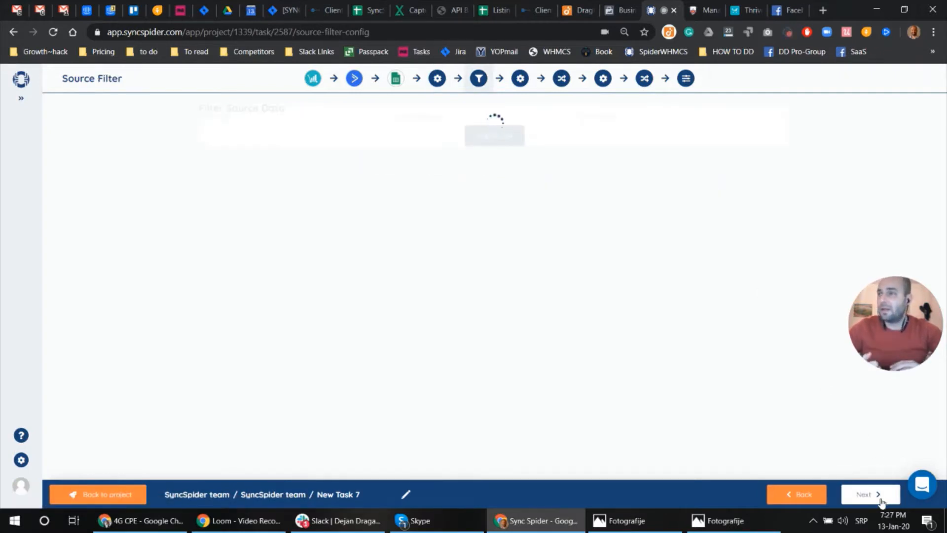
click(880, 499)
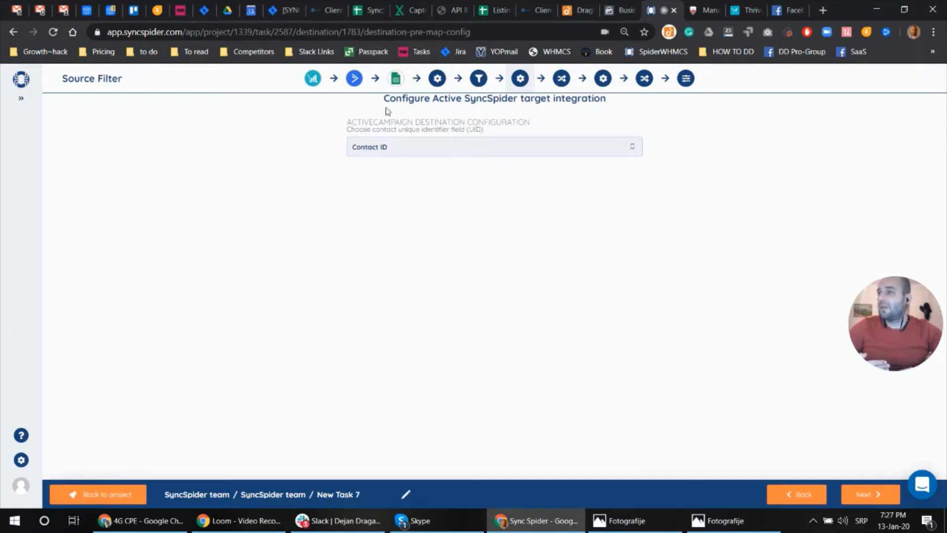
click(417, 152)
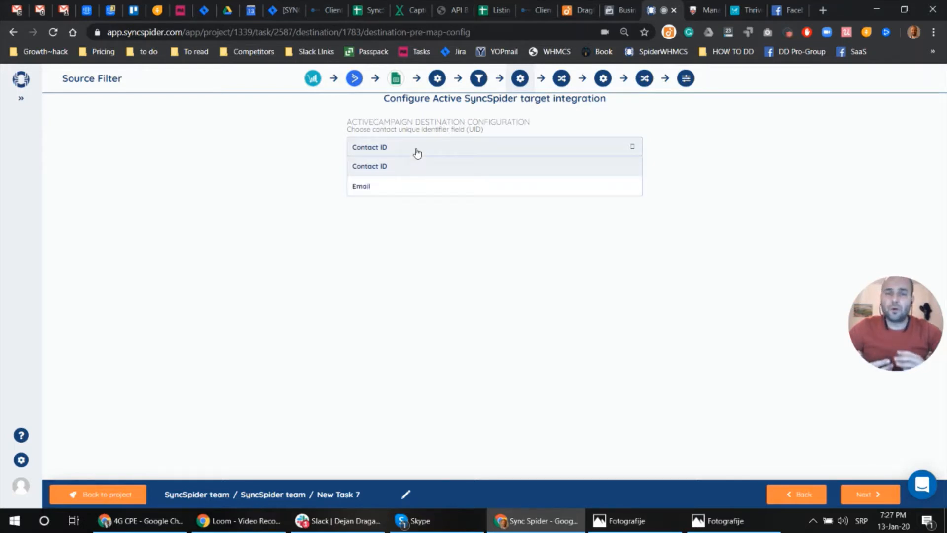
click(394, 187)
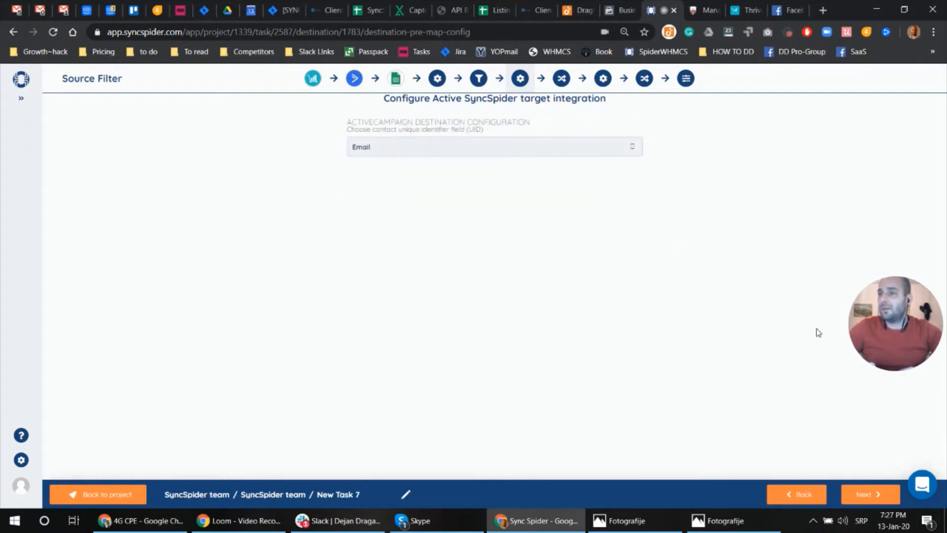
click(872, 496)
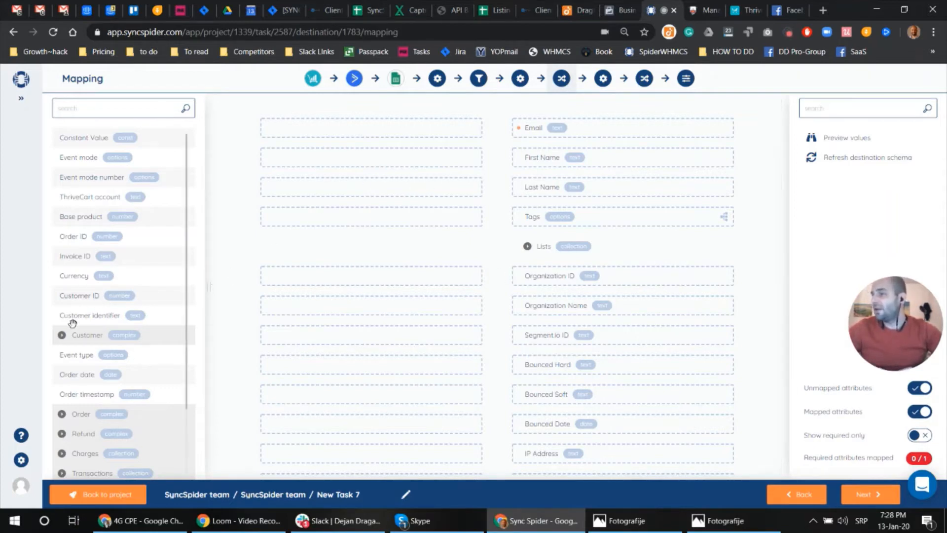
Map the source's Customer Email and First name attributes to the target's Email and First Name fields without fallback values.
click(62, 335)
drag(99, 376, 324, 127)
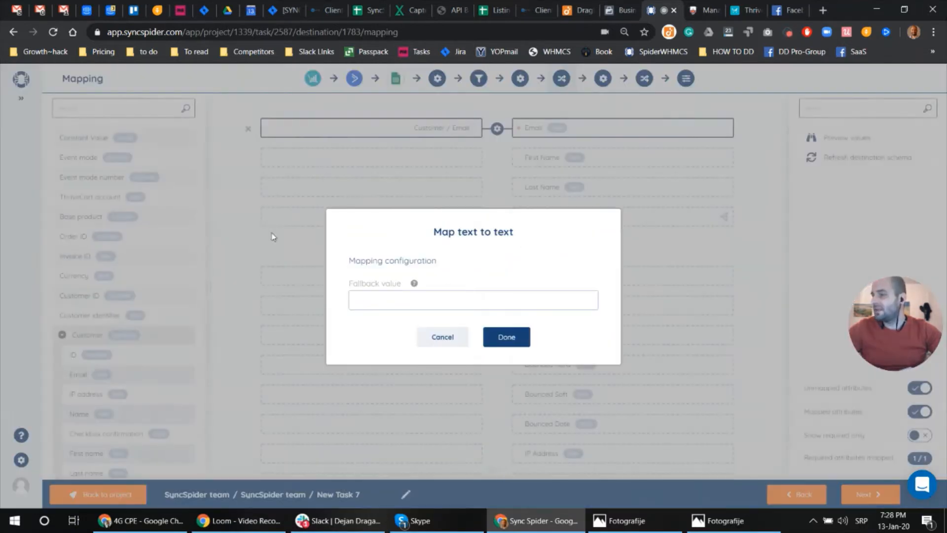
click(507, 338)
scroll(150, 282, down, 5)
scroll(151, 283, up, 5)
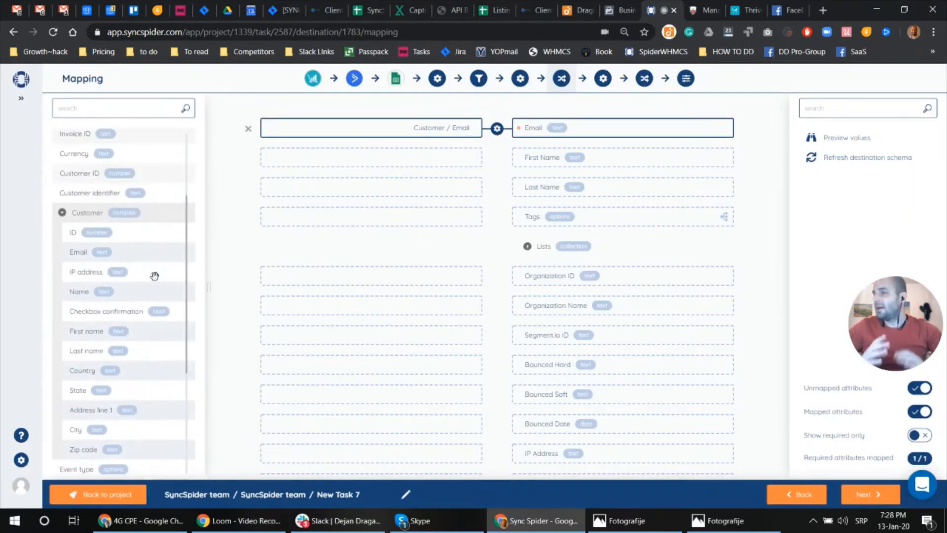
drag(94, 330, 316, 158)
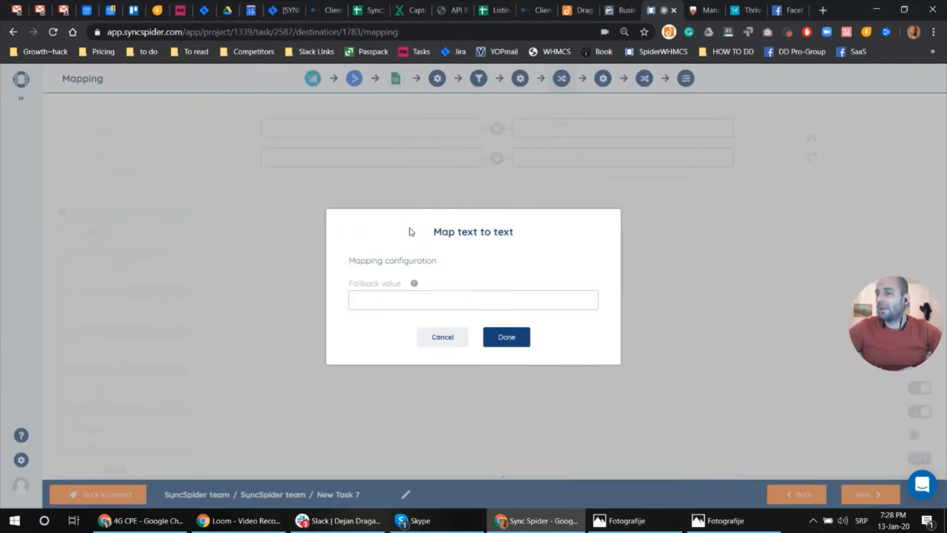
click(513, 341)
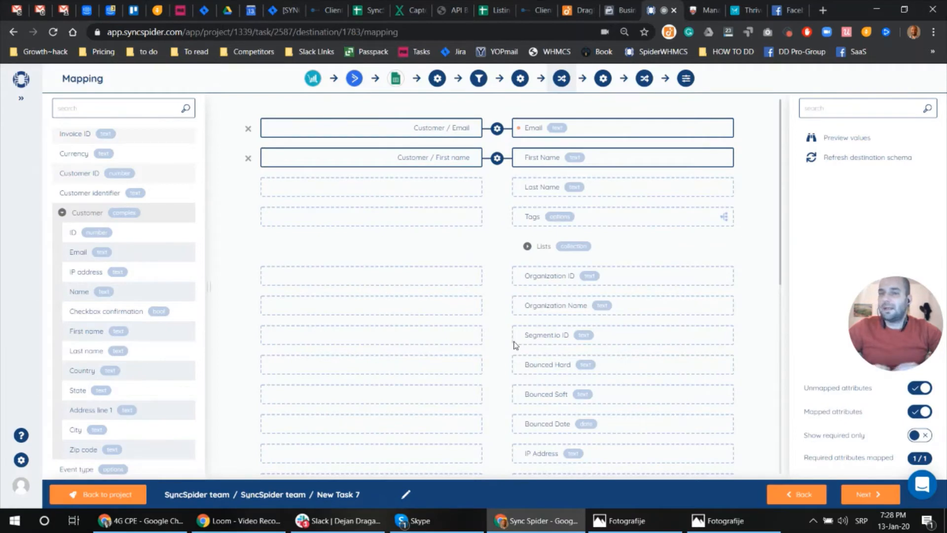
Map a constant value to the List field in the target's Lists collection, choosing Master Contact List.
click(528, 248)
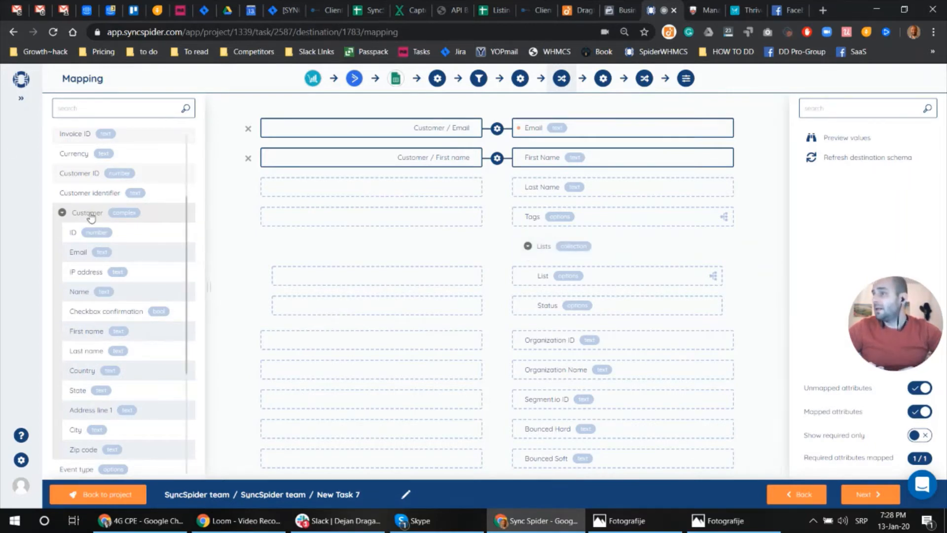
scroll(91, 217, up, 3)
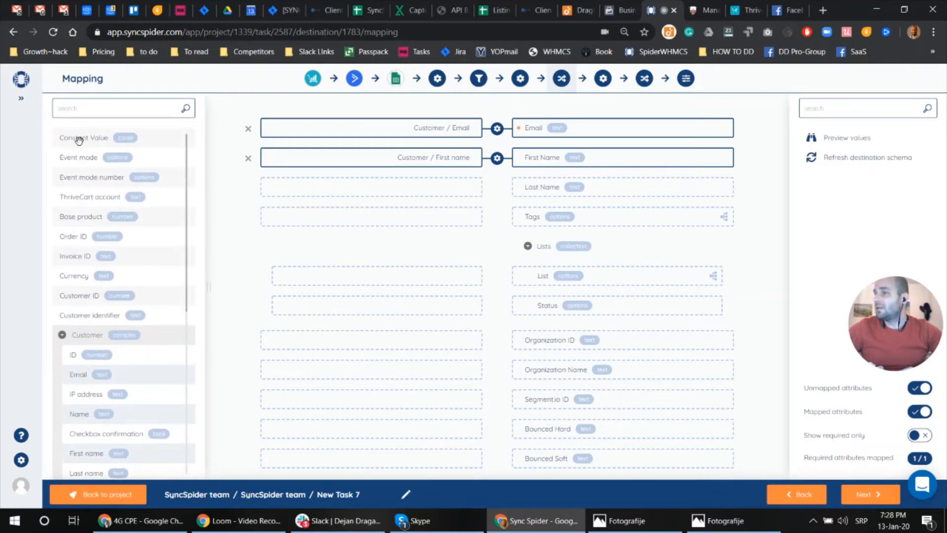
drag(78, 140, 461, 304)
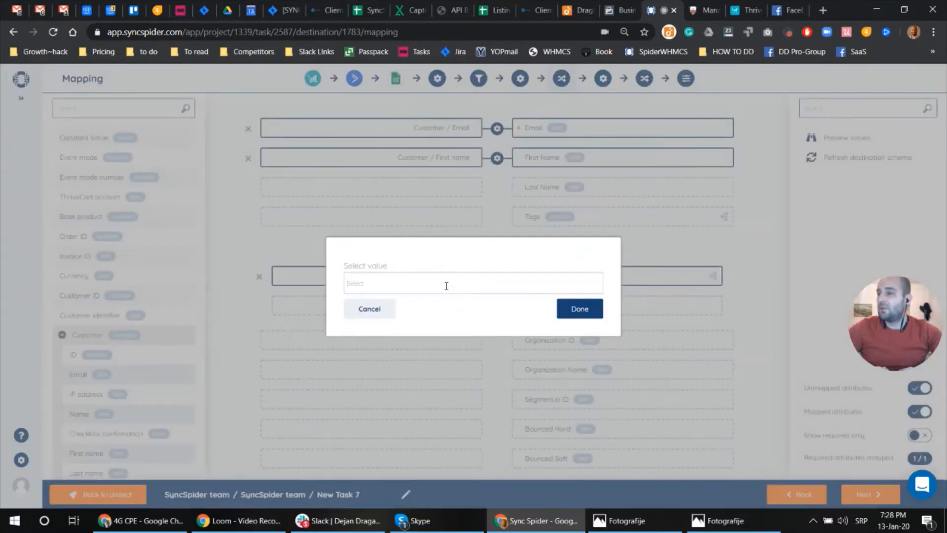
click(446, 286)
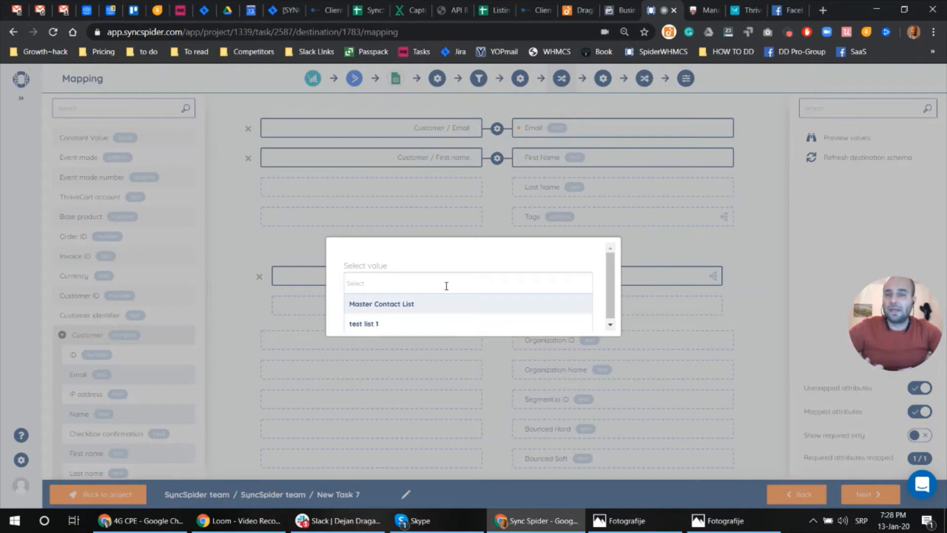
click(391, 309)
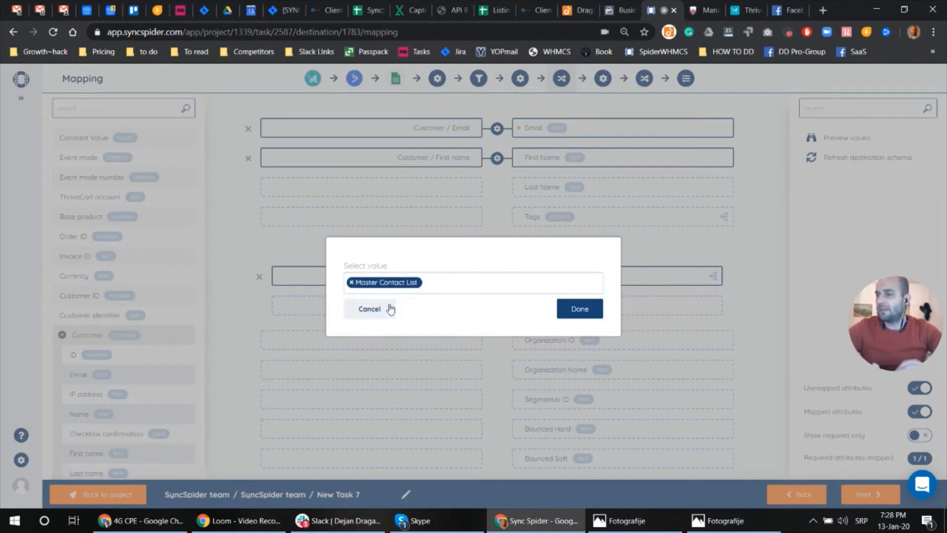
click(583, 312)
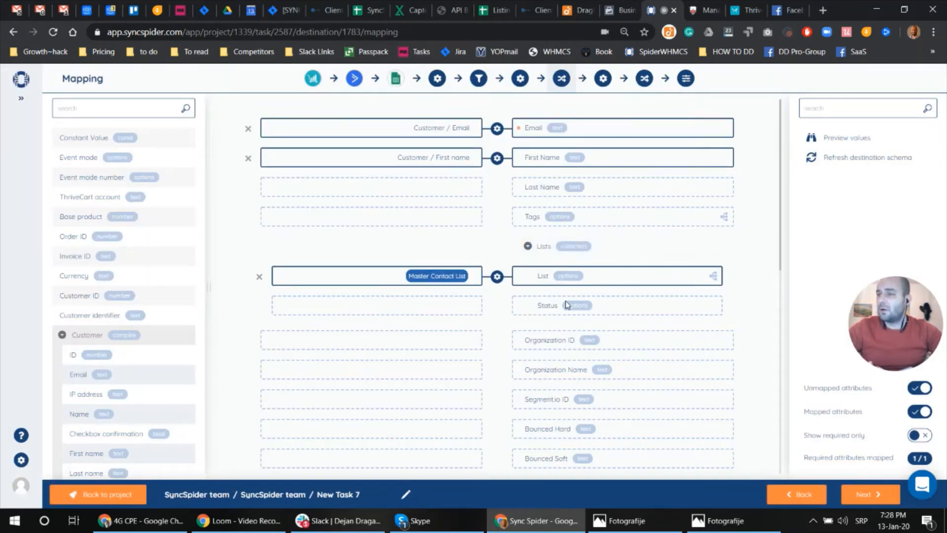
Map a constant value of Unsubscribed to the list's Status field and proceed to the Aleks DD drive target configuration.
drag(100, 137, 352, 305)
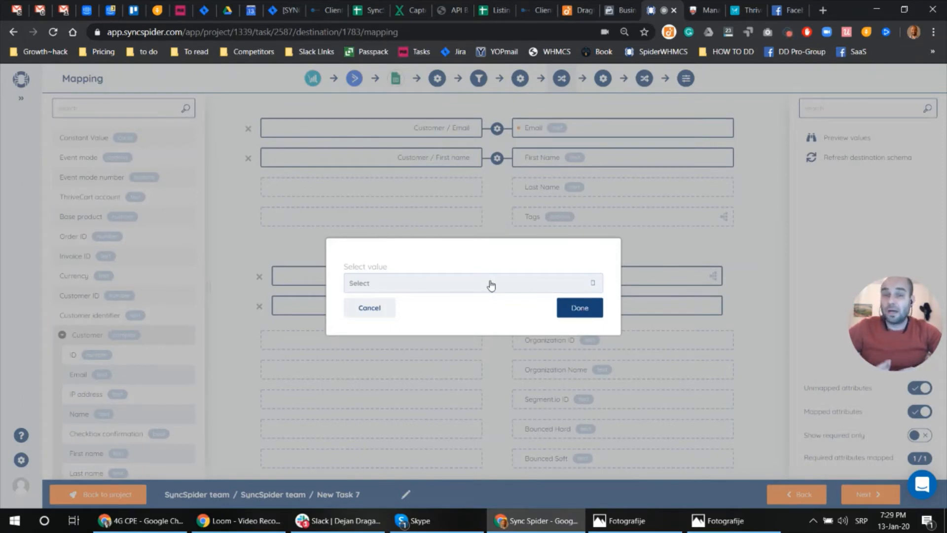
click(490, 284)
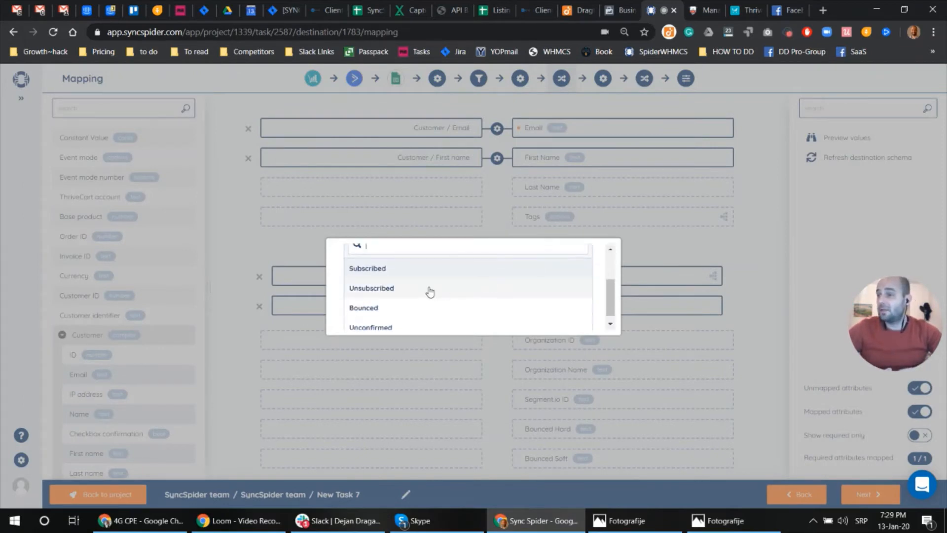
click(404, 290)
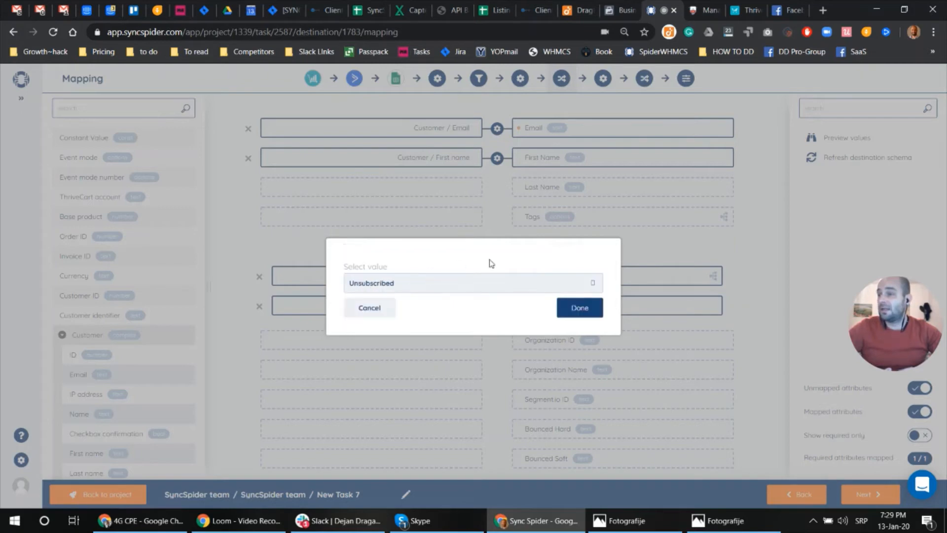
click(579, 309)
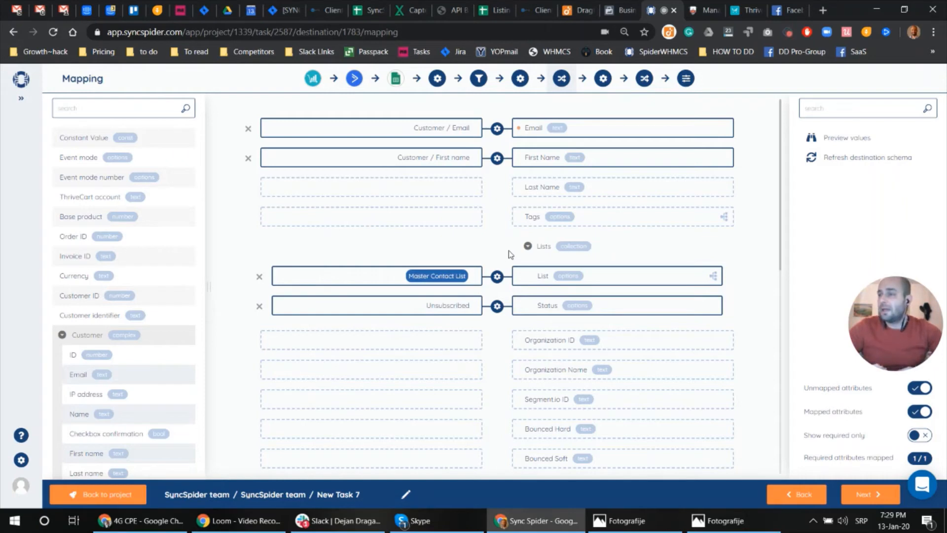
click(869, 502)
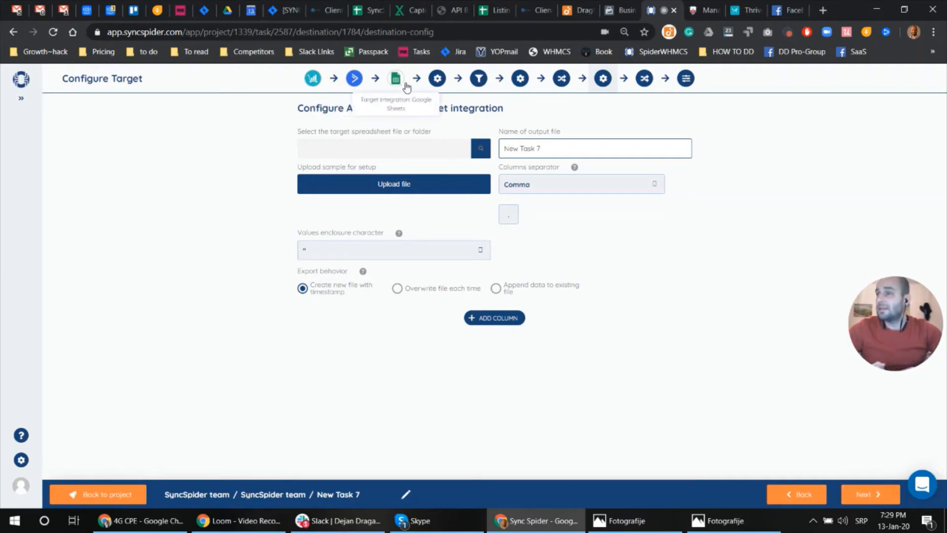
Choose My Drive as the spreadsheet target folder and set the export behavior to append data to the existing file.
click(481, 149)
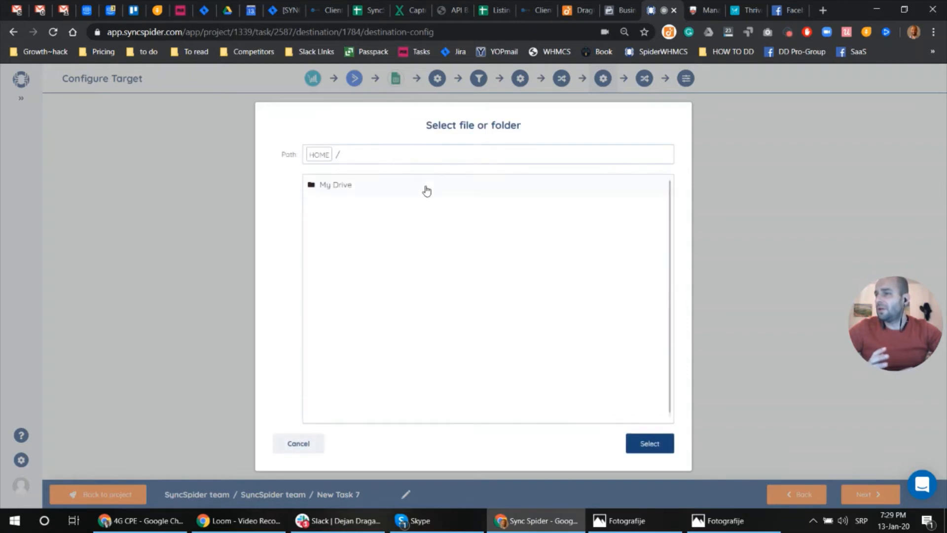
click(363, 189)
click(670, 449)
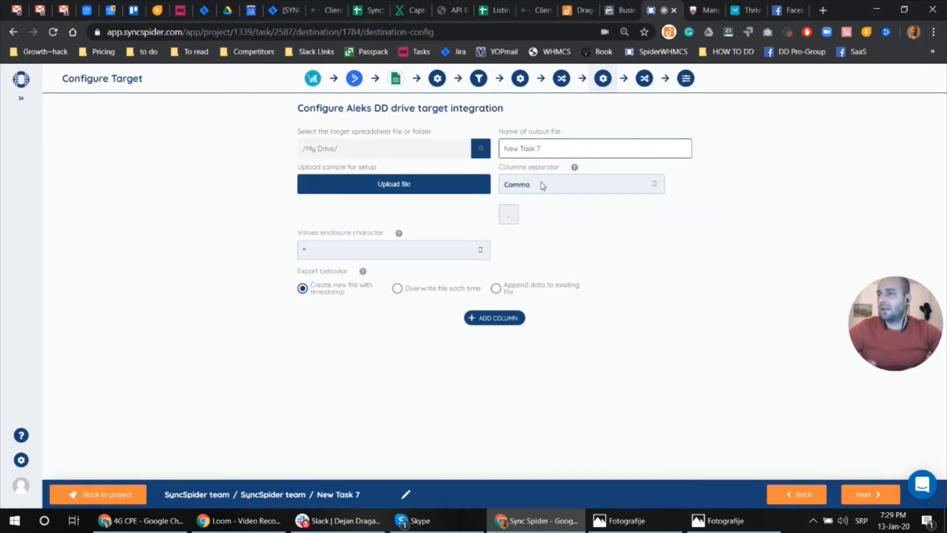
click(496, 288)
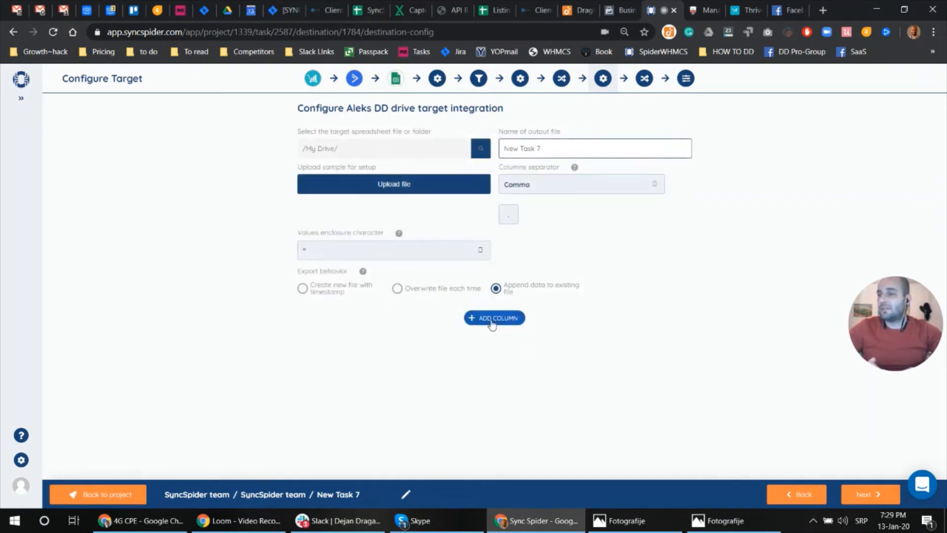
Add two text columns named email and name to the spreadsheet target and proceed to its mapping.
click(493, 319)
click(494, 371)
click(426, 345)
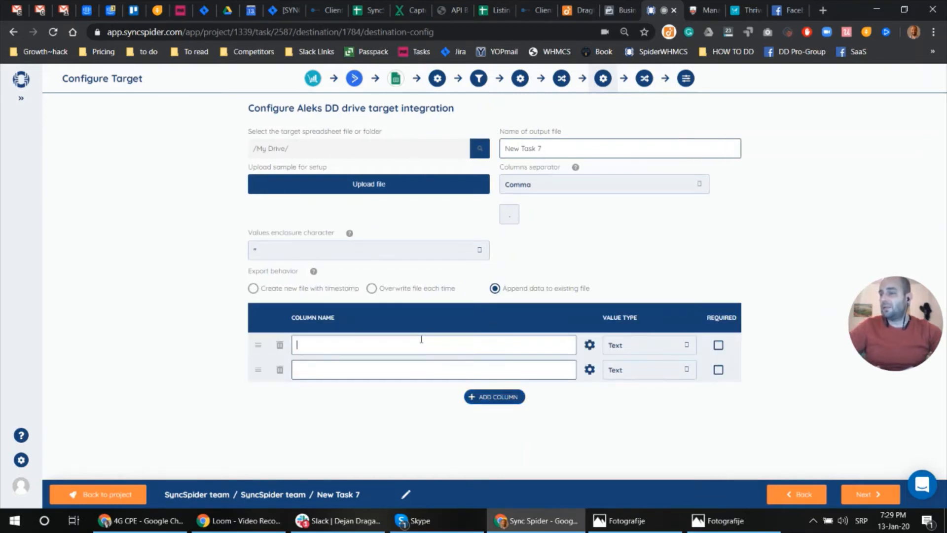
text(email)
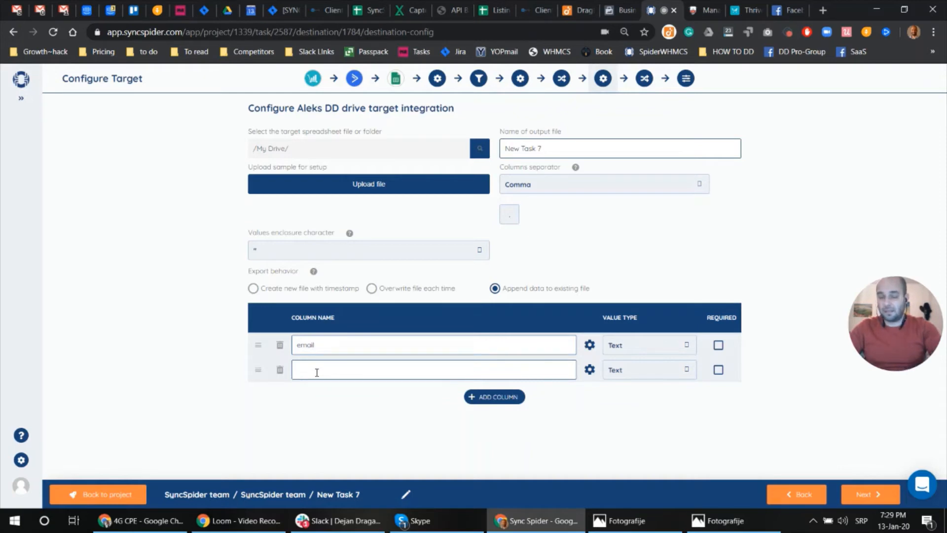
text(name)
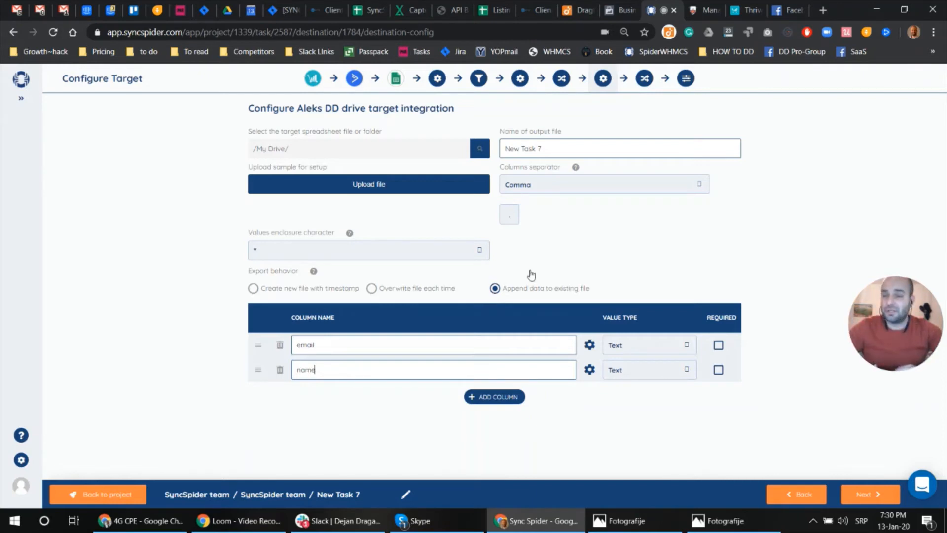
click(868, 495)
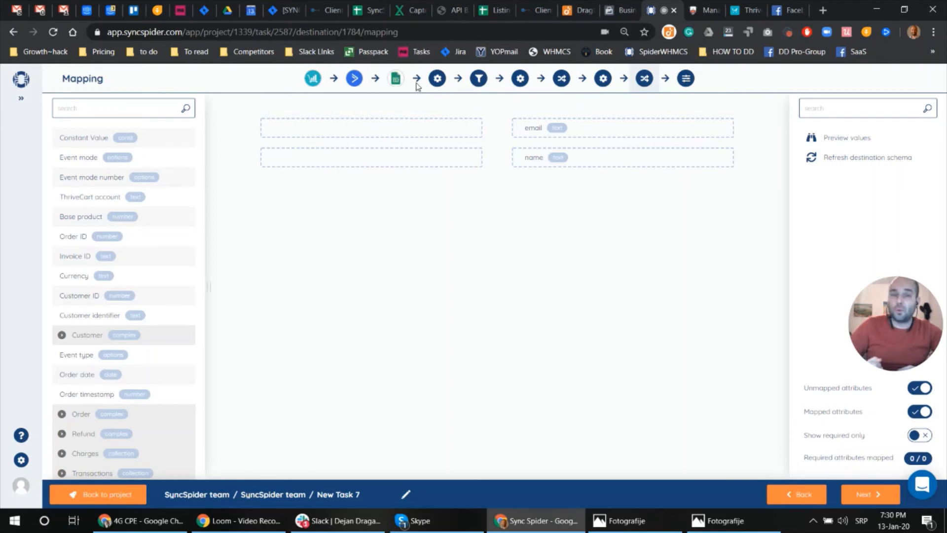
Map the source's Customer Email attribute to the spreadsheet's email column without a fallback value.
scroll(124, 305, down, 2)
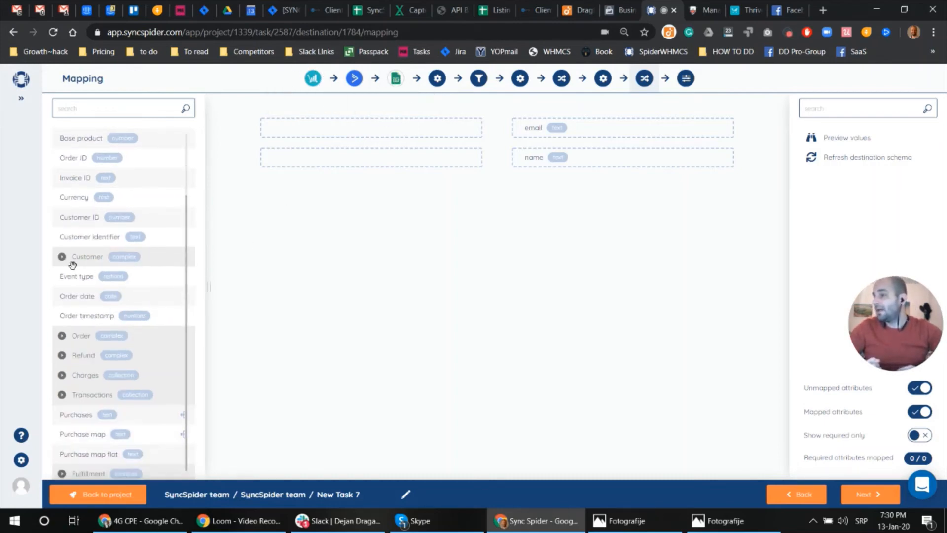
click(73, 256)
drag(98, 298, 353, 142)
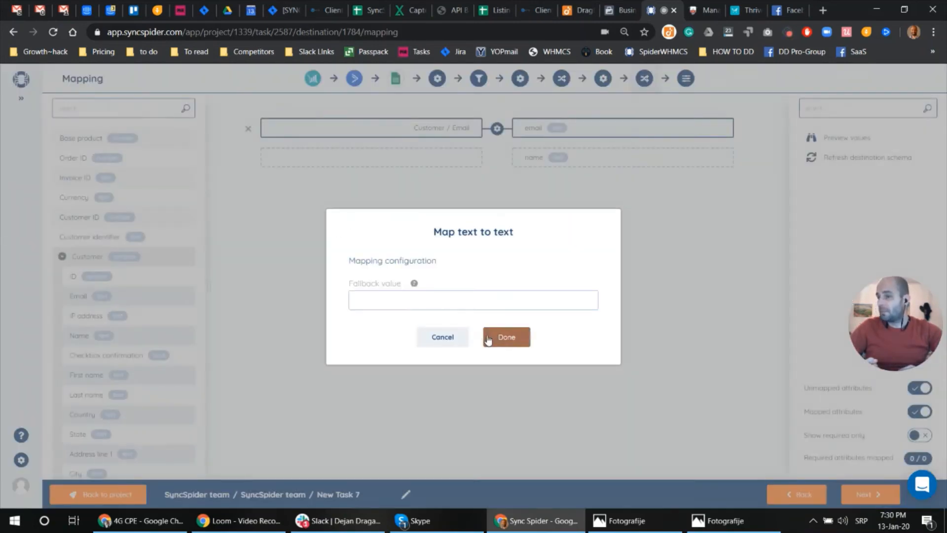
click(506, 338)
Map the Customer Name attribute to the name column with the fallback value "there" and proceed to the task settings.
drag(104, 339, 311, 169)
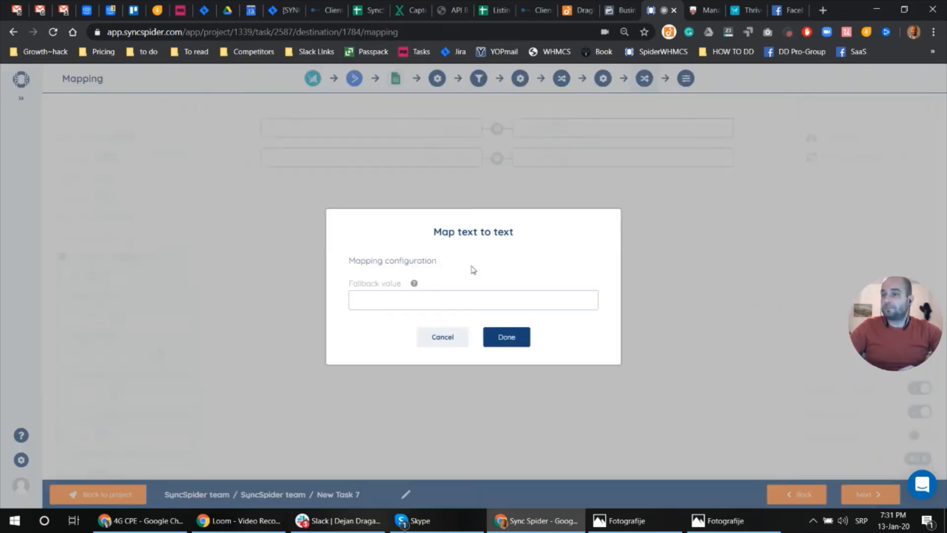
click(414, 298)
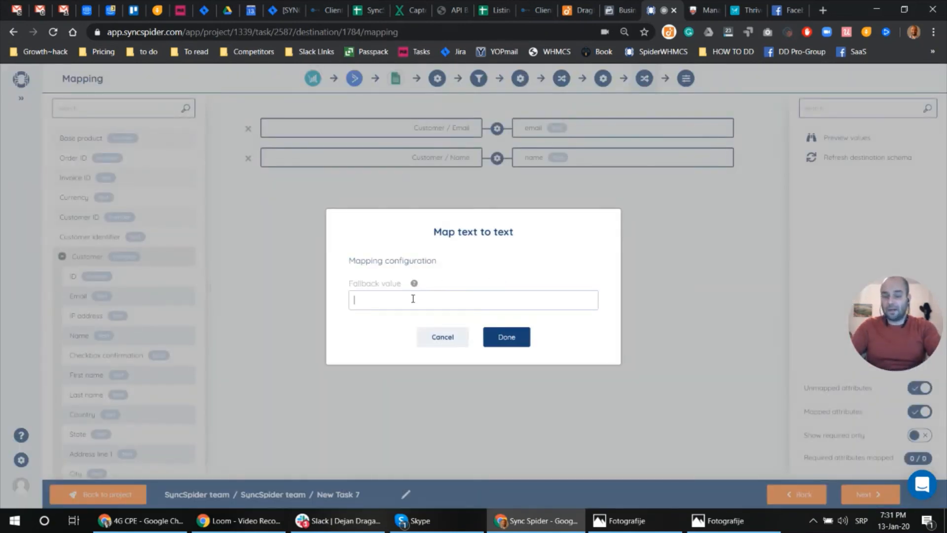
text(there)
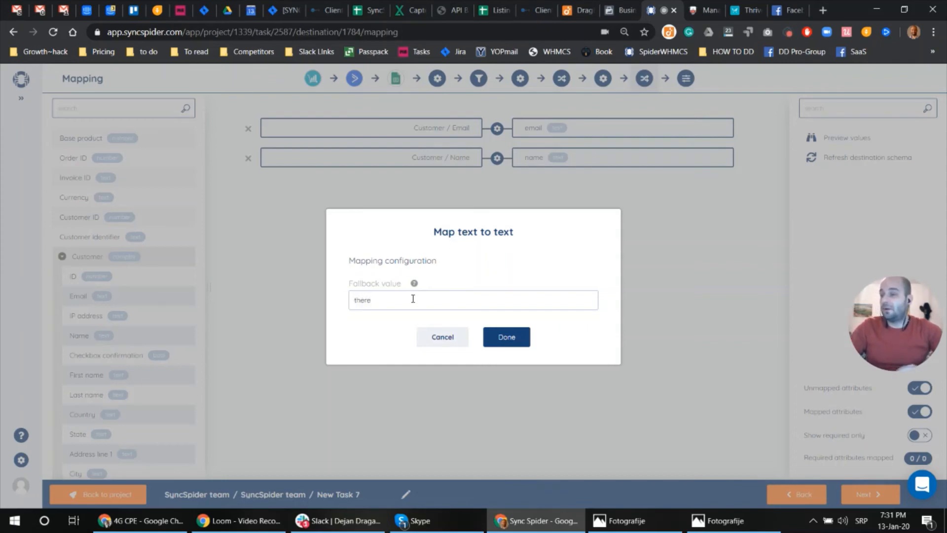
click(507, 338)
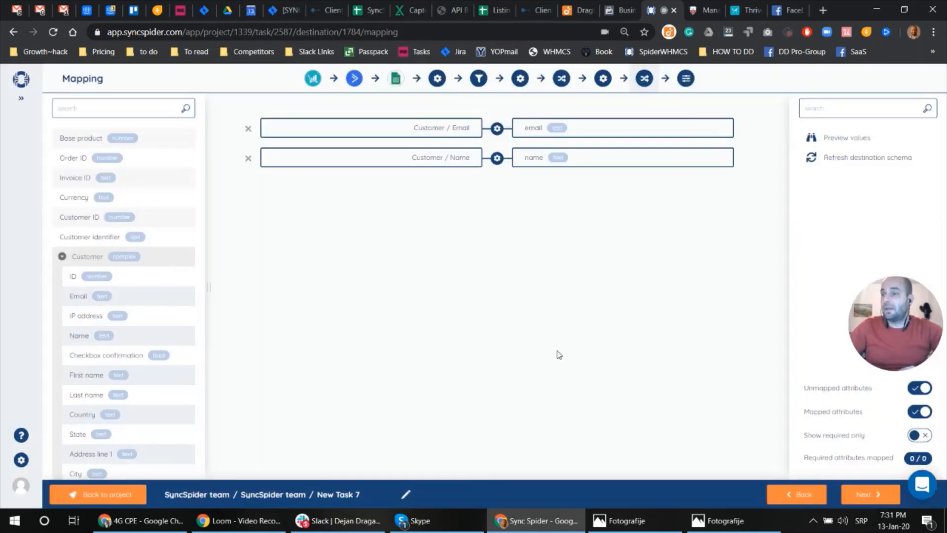
click(867, 495)
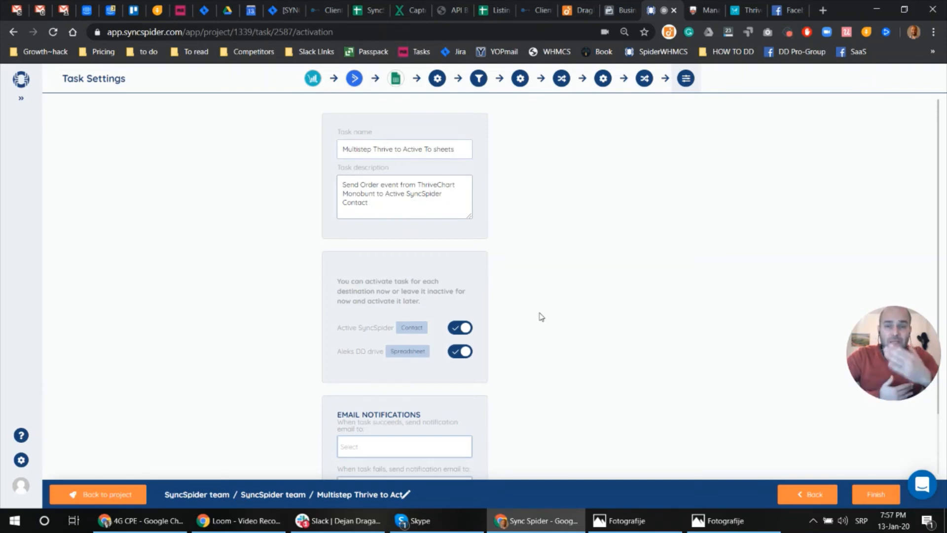
Deactivate the task for the Active SyncSpider and Aleks DD drive destinations, and activate both again.
click(464, 334)
click(461, 352)
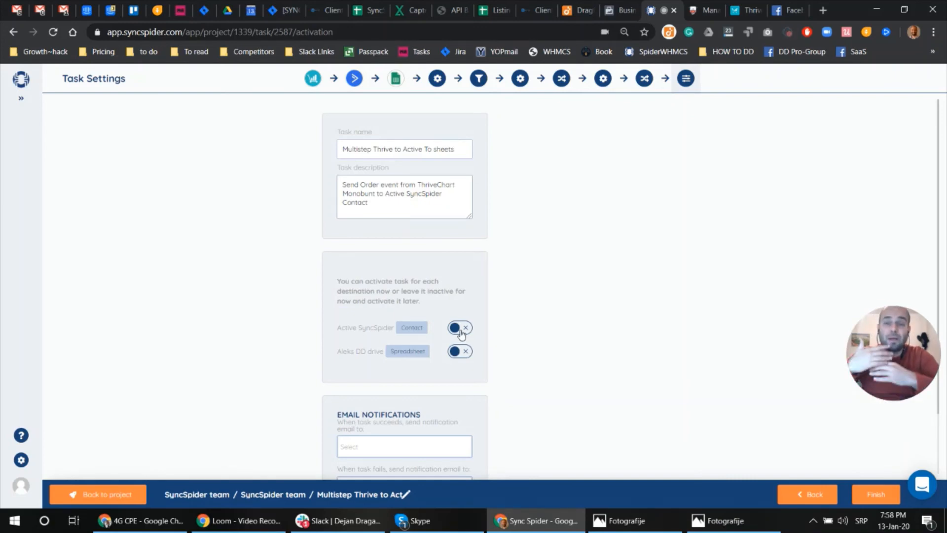
click(461, 334)
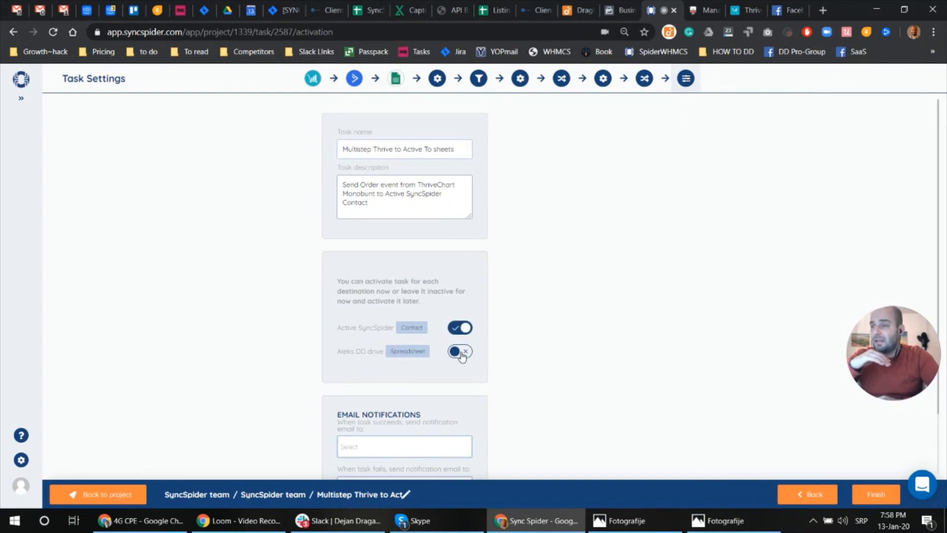
click(461, 353)
Finish the task setup and locate the Multistep Thrive to Active To sheets task in the project's task list.
click(870, 496)
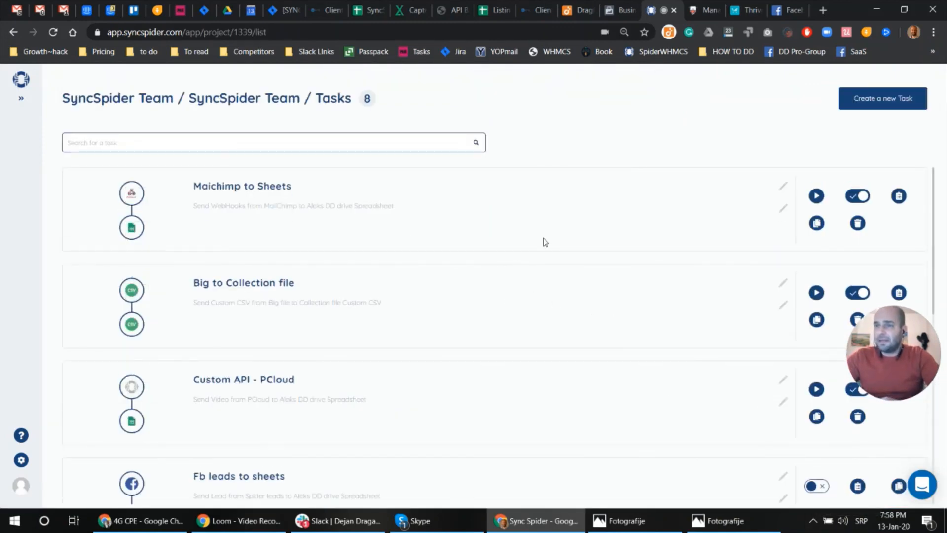
scroll(540, 242, down, 9)
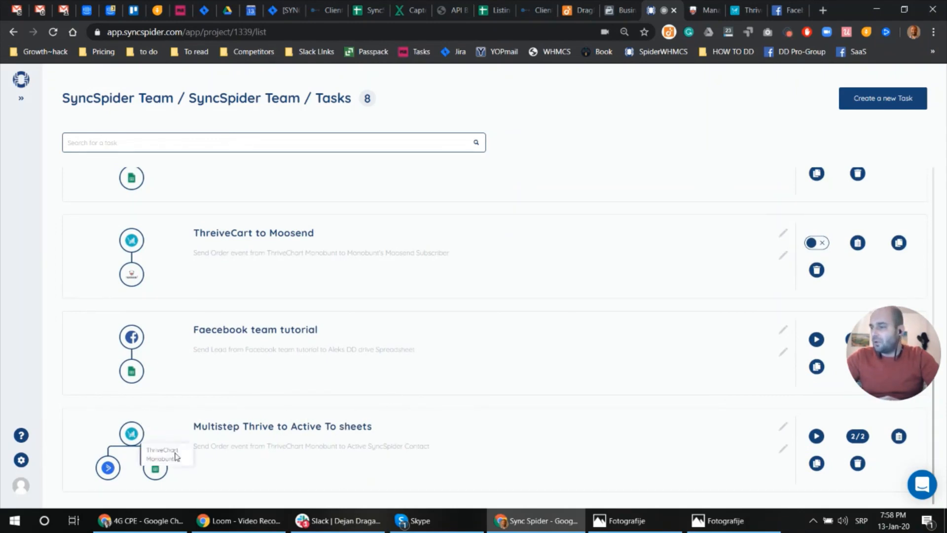
Deactivate each destination of the Multistep Thrive to Active To sheets task individually, and reactivate both together with the quick switch.
click(857, 436)
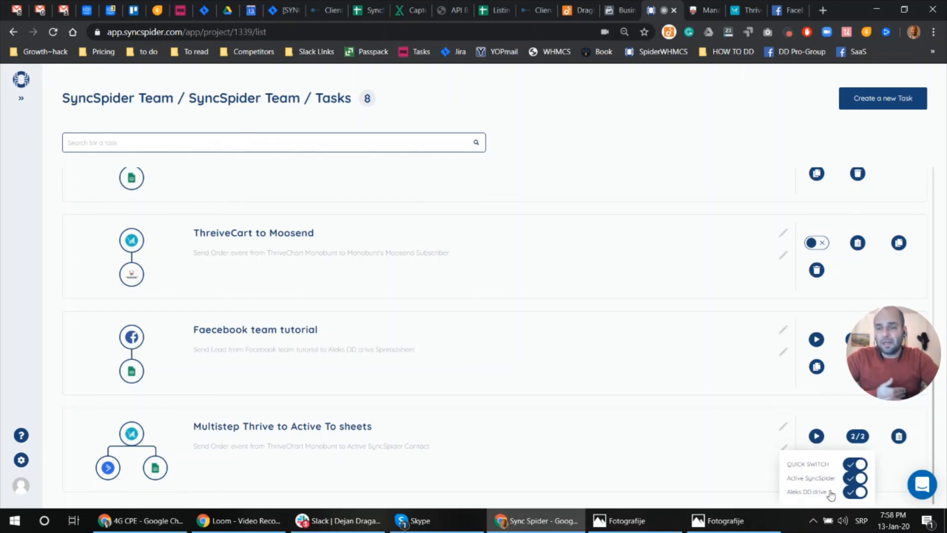
click(860, 478)
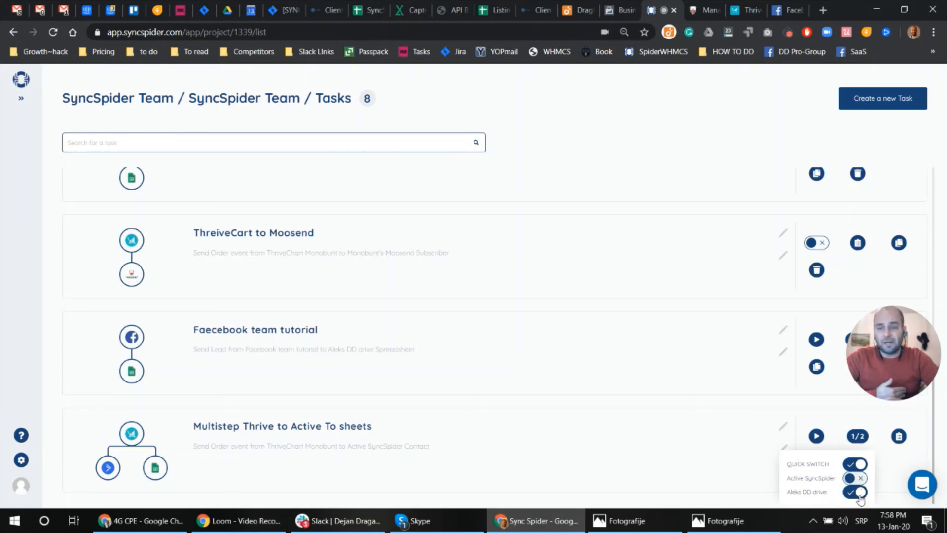
click(859, 493)
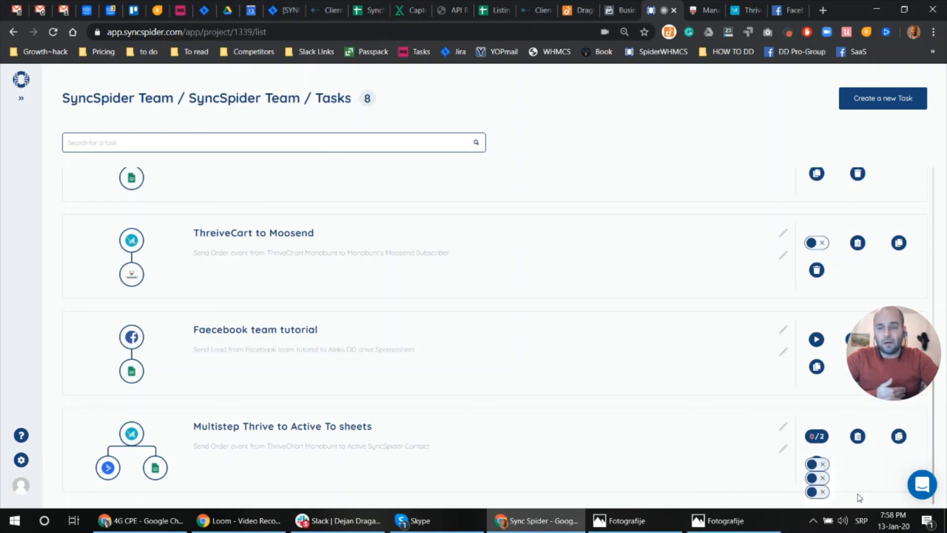
click(815, 466)
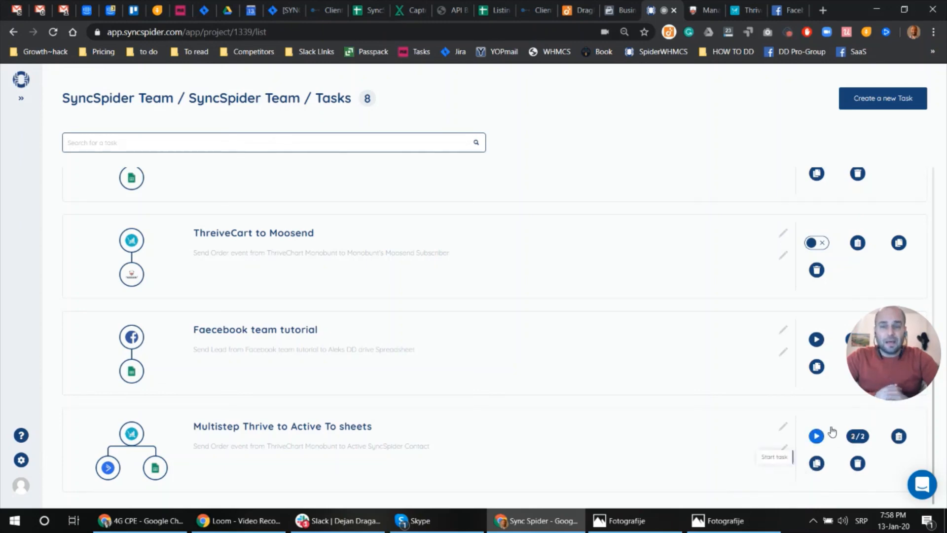